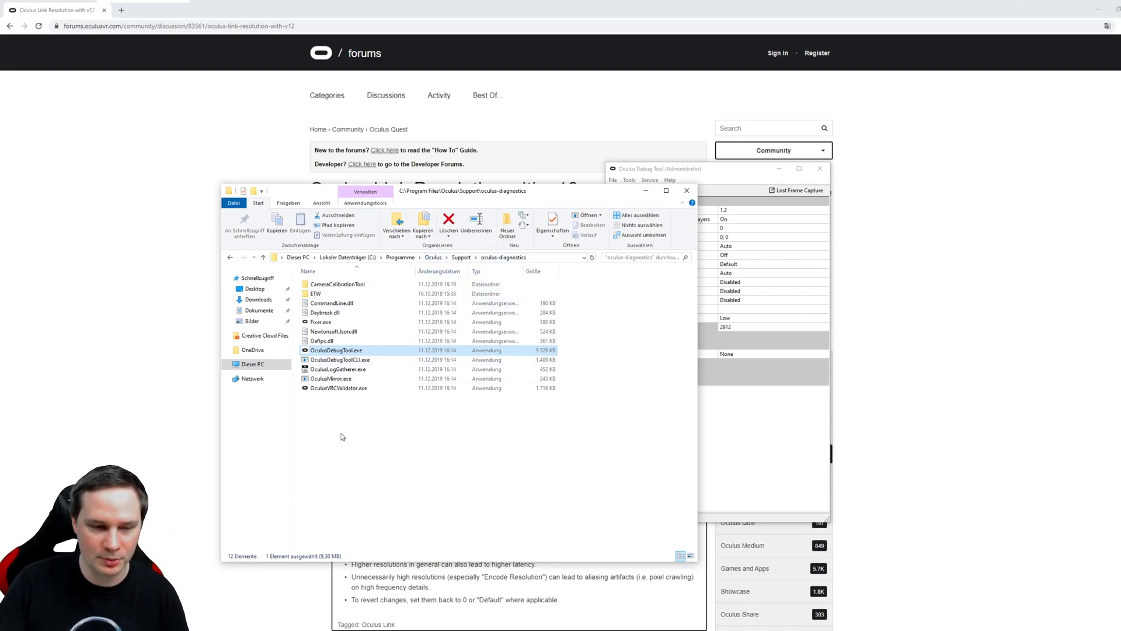
Run OculusDebugTool.exe from the oculus-diagnostics folder as administrator ('Als Administrator ausführen').
right_click(334, 353)
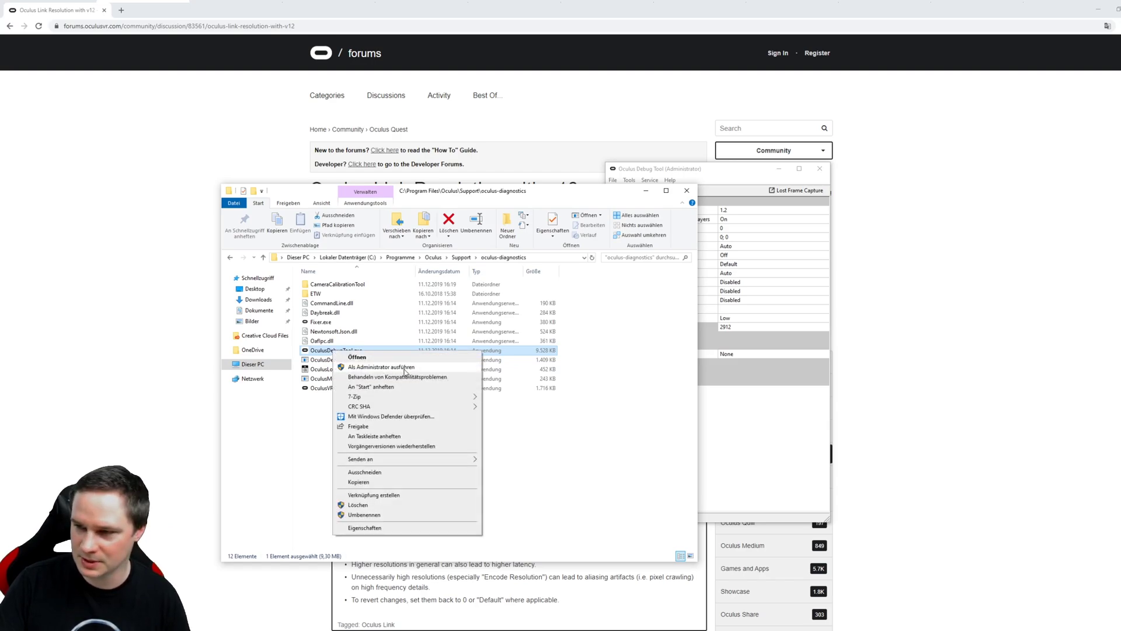
click(646, 190)
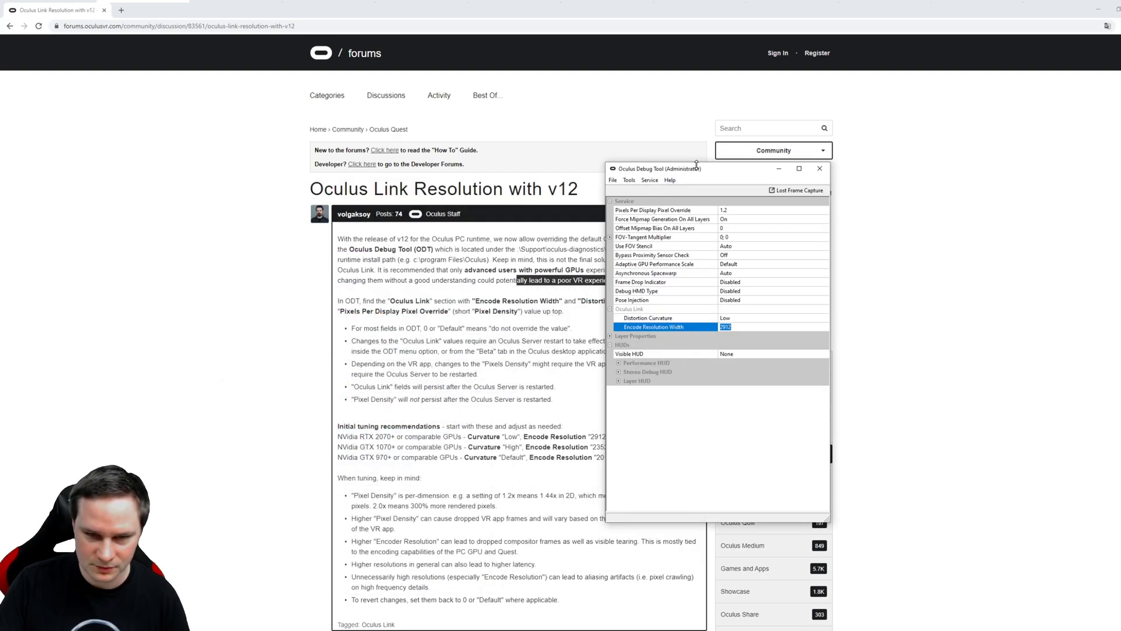
Place the Debug Tool window beside the article and set Distortion Curvature to Low.
drag(708, 175, 538, 166)
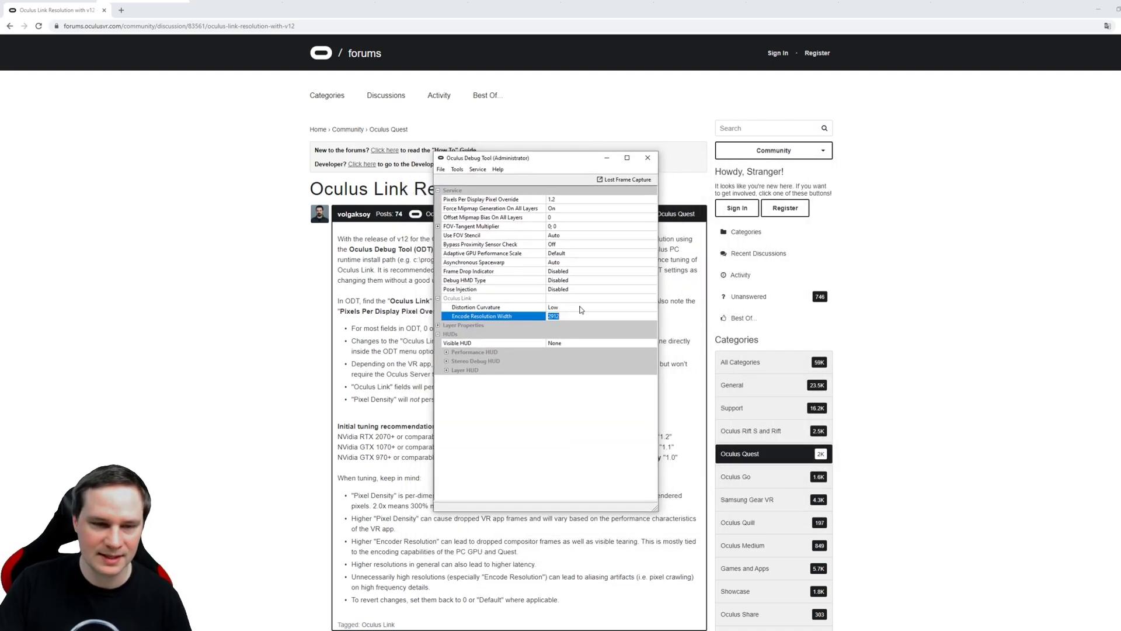
drag(539, 163, 839, 190)
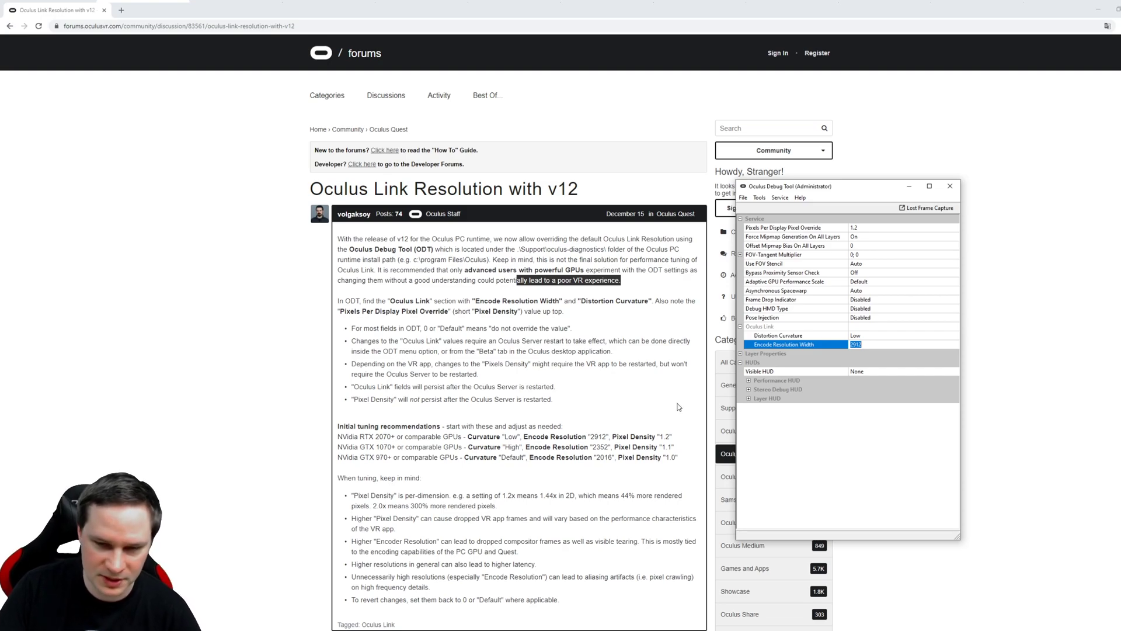
click(869, 336)
click(956, 335)
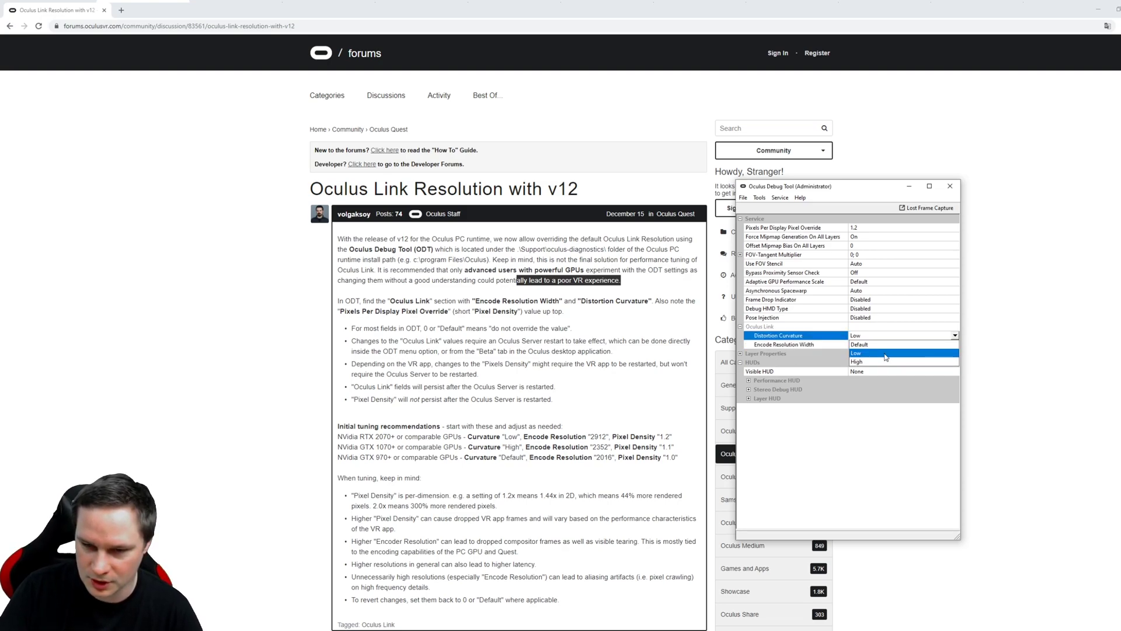
click(865, 355)
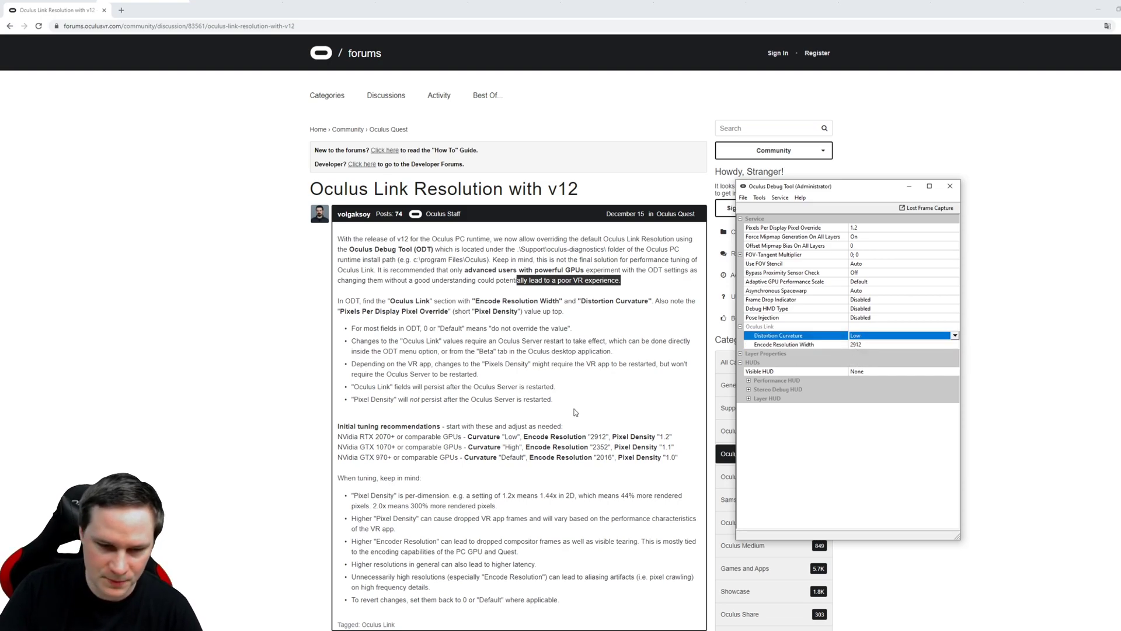
Enter 2912 for Encode Resolution Width and 1.2 for Pixels Per Display Pixel Override.
click(866, 344)
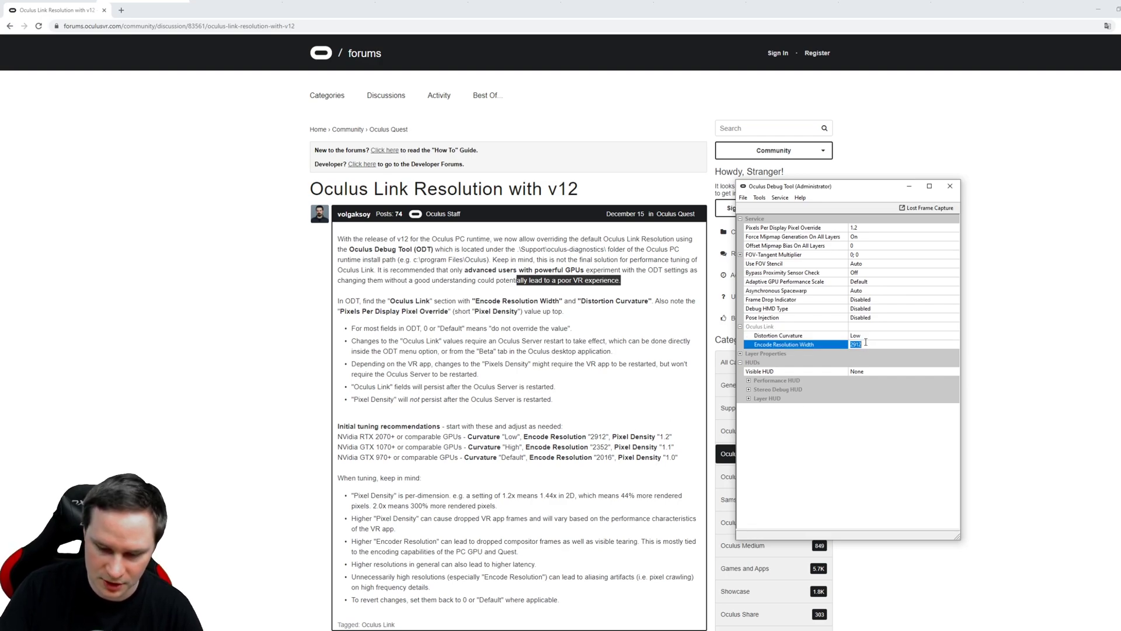
text(2912)
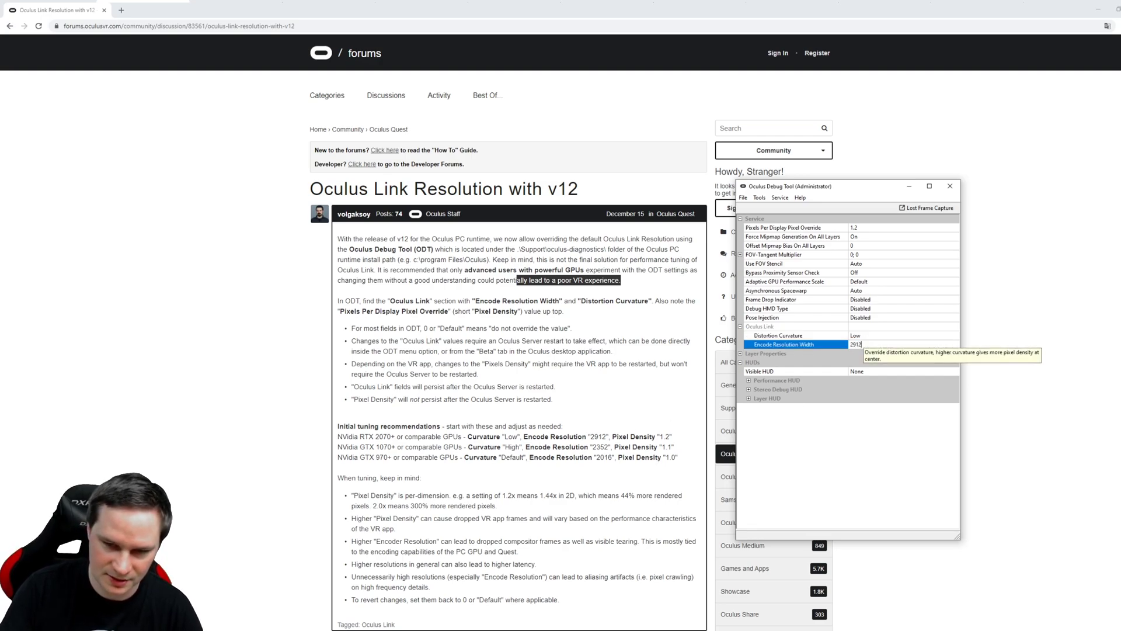
click(876, 228)
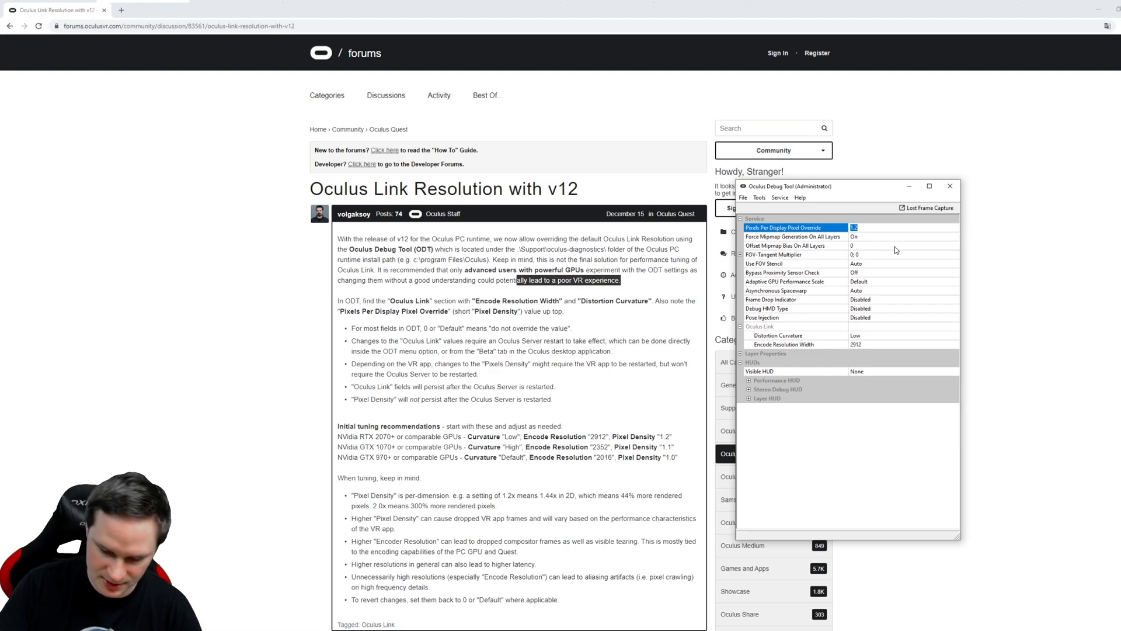
text(1)
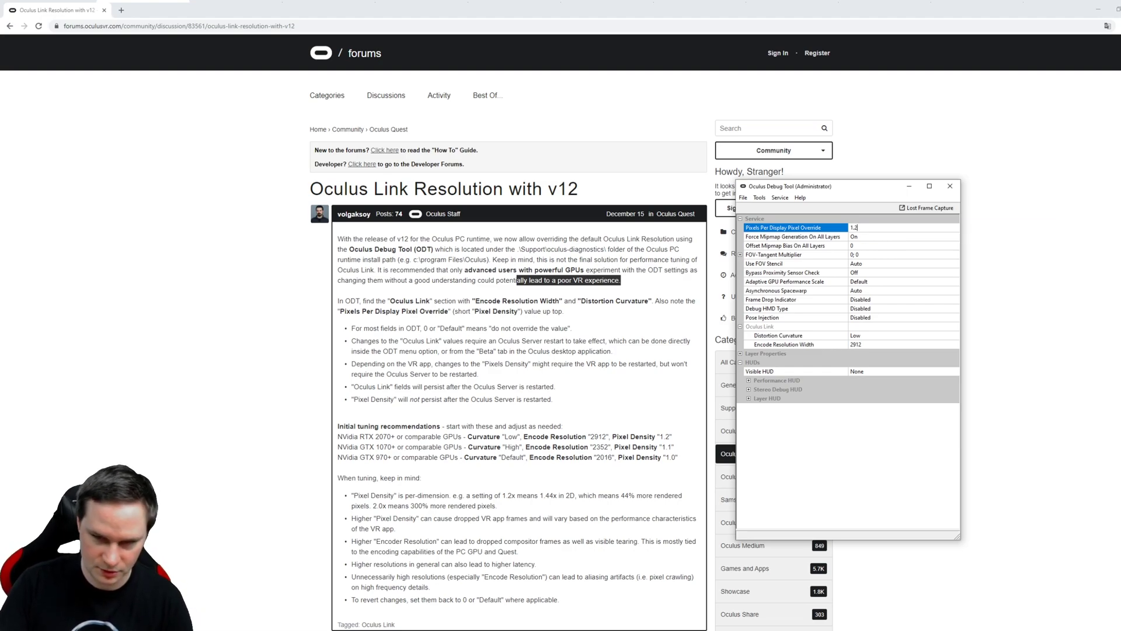
click(868, 337)
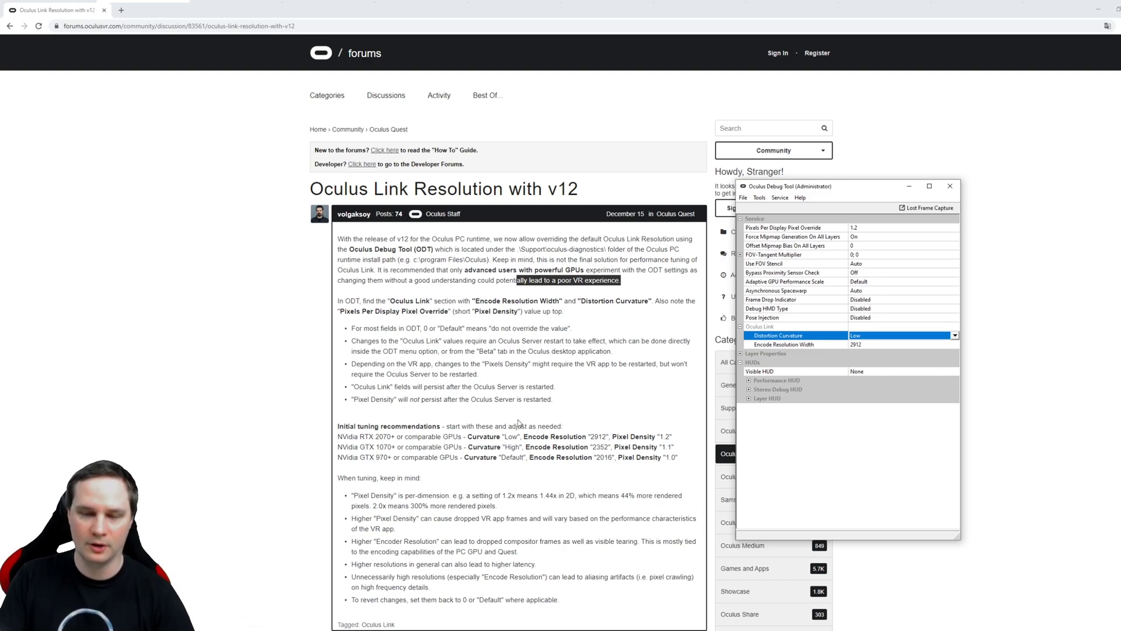
Choose Restart Oculus Service from the Service menu so the Link settings take effect.
drag(839, 190, 821, 197)
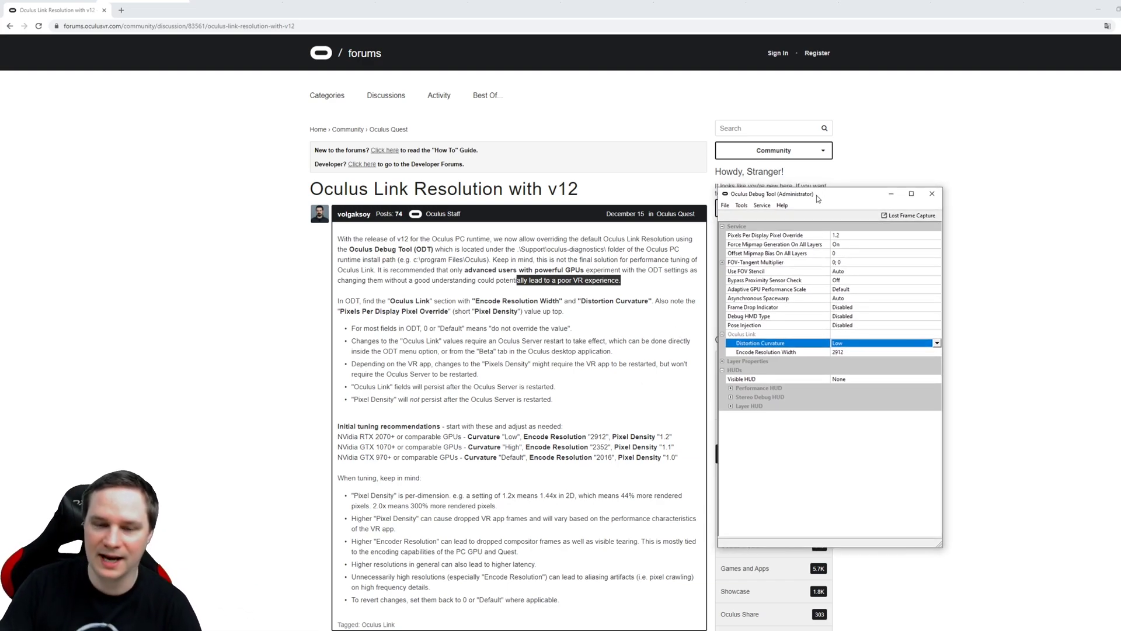
click(762, 206)
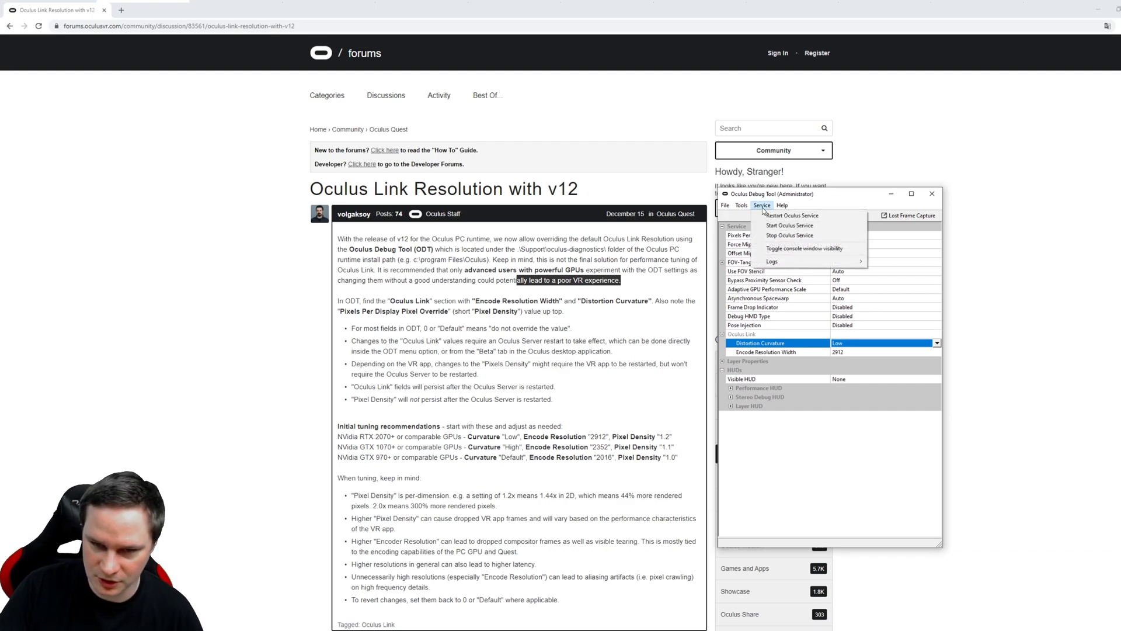
click(798, 217)
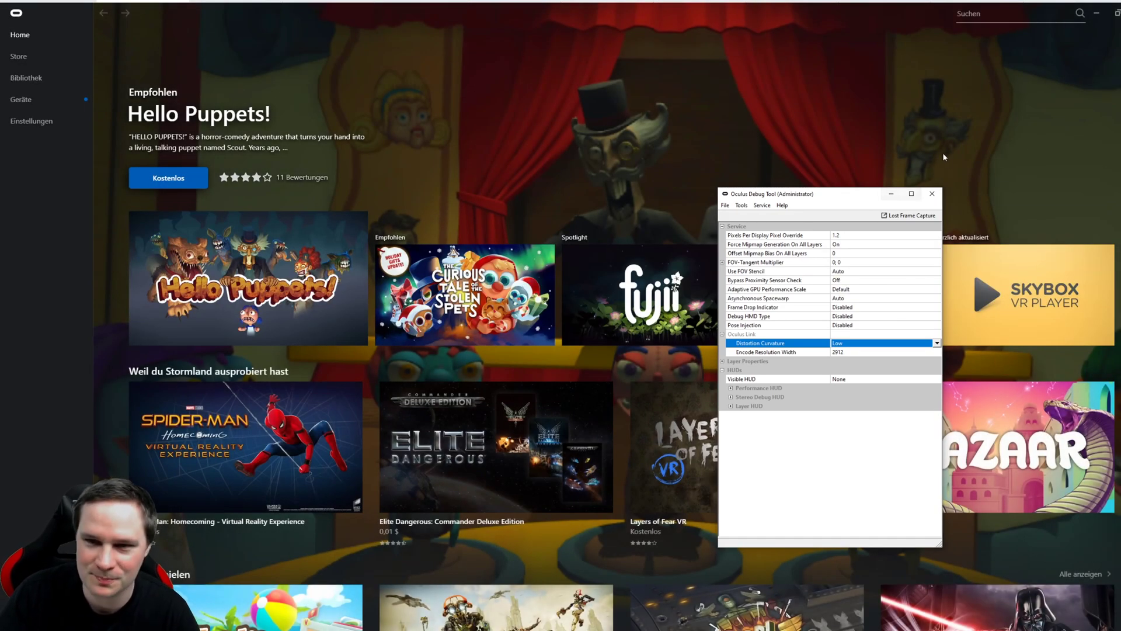
Close the Debug Tool and relaunch OculusDebugTool.exe as administrator.
click(926, 198)
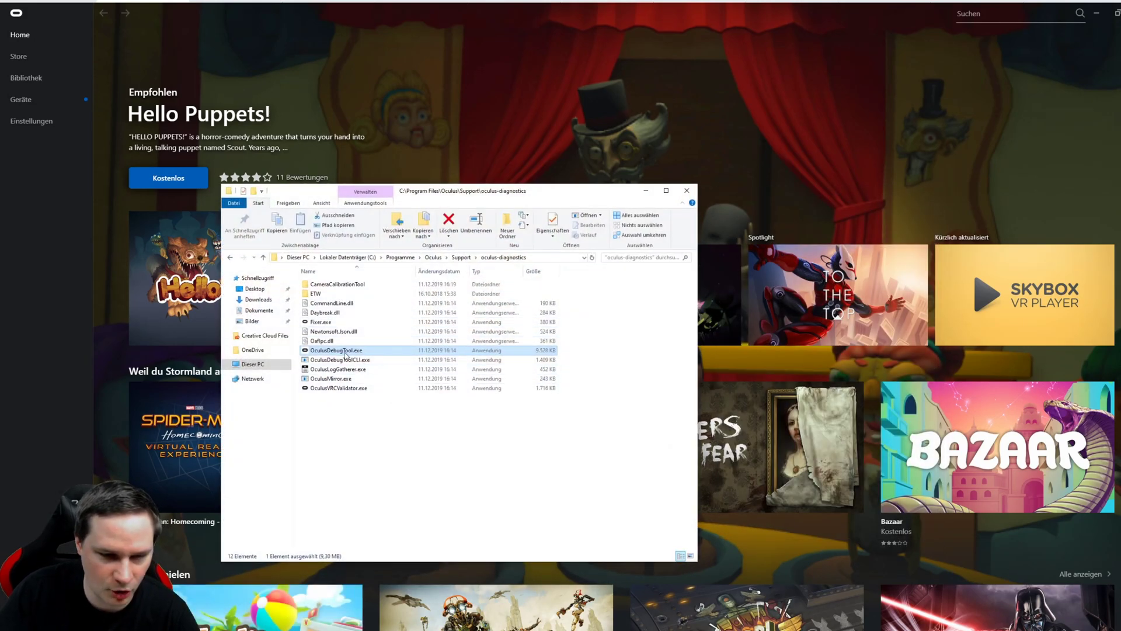
right_click(339, 350)
click(382, 365)
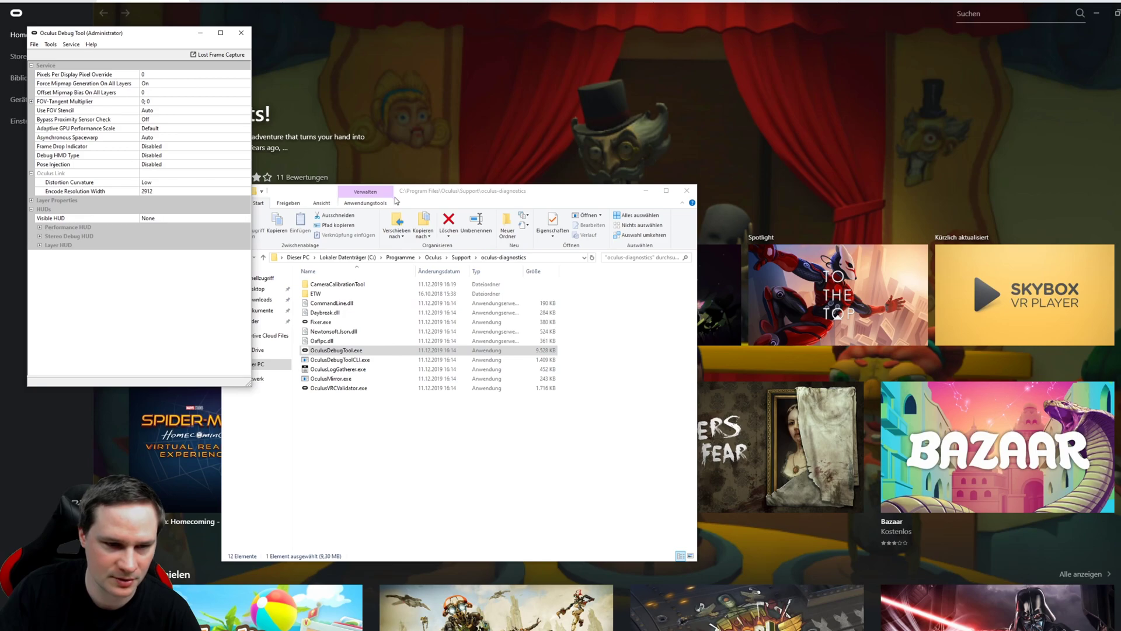
drag(180, 41, 652, 124)
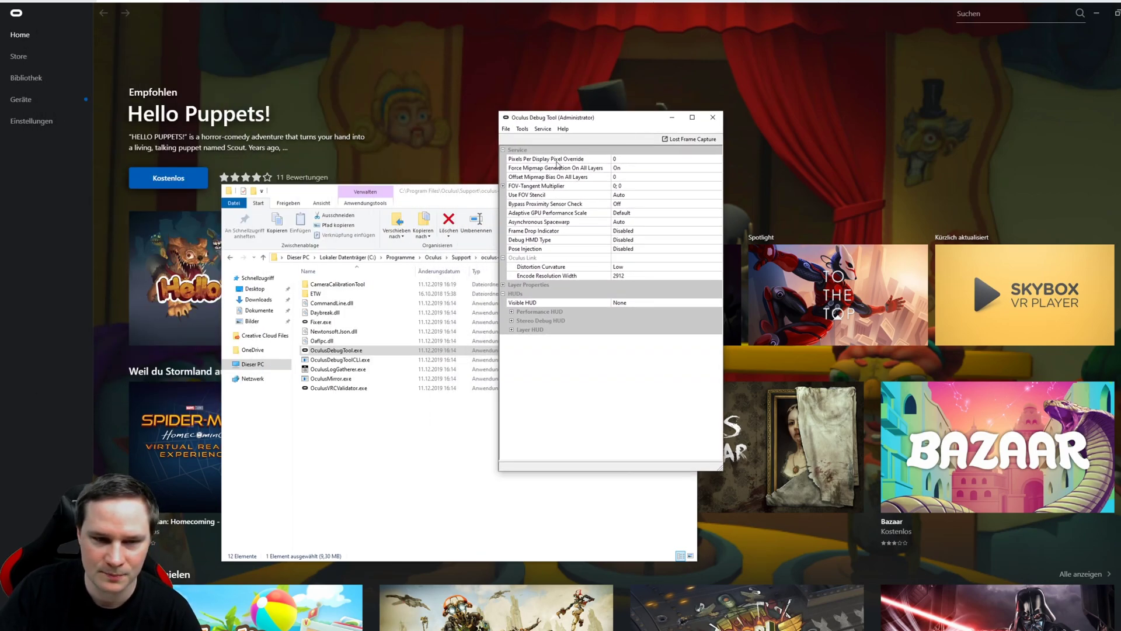
Re-enter 1.2 in Pixels Per Display Pixel Override after the restart reset it to 0.
click(629, 162)
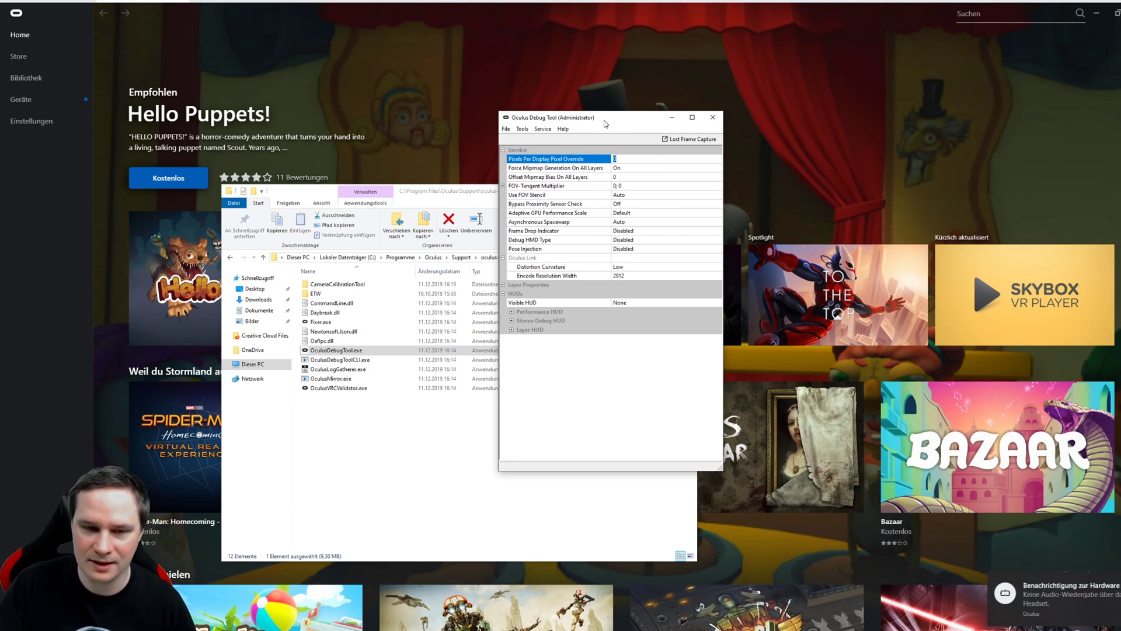
drag(606, 124, 628, 151)
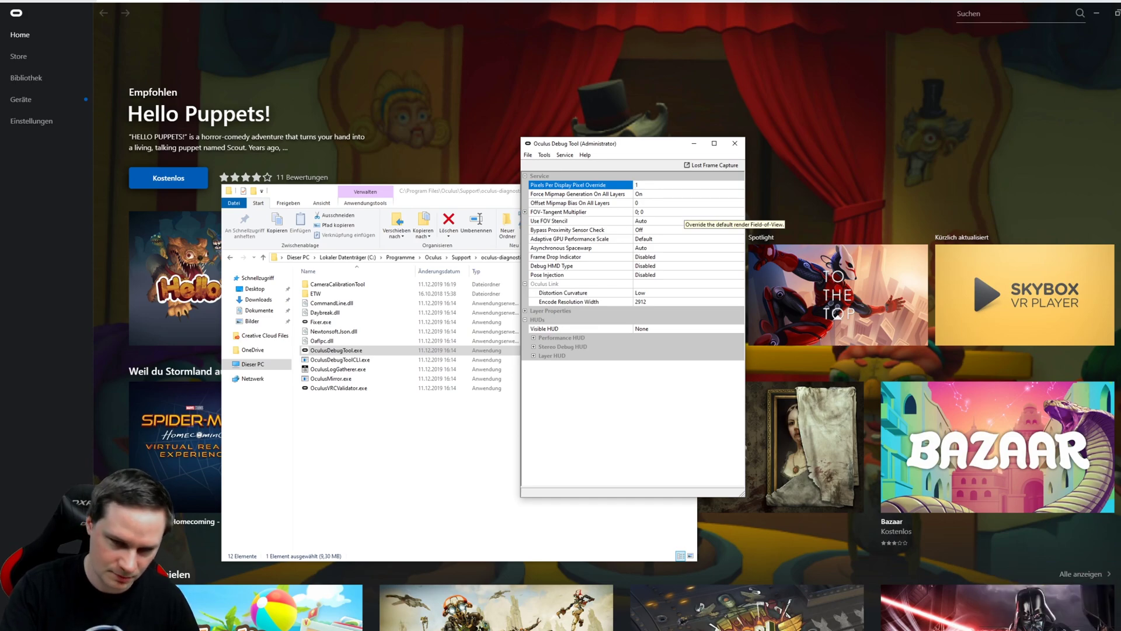
text(.2)
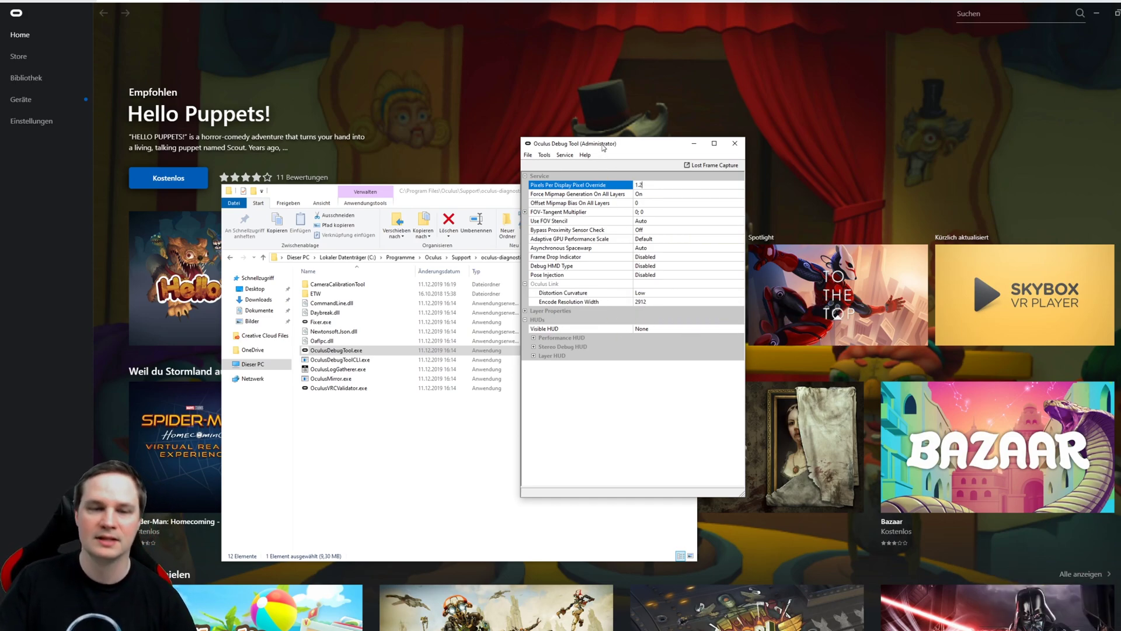
drag(603, 147, 658, 170)
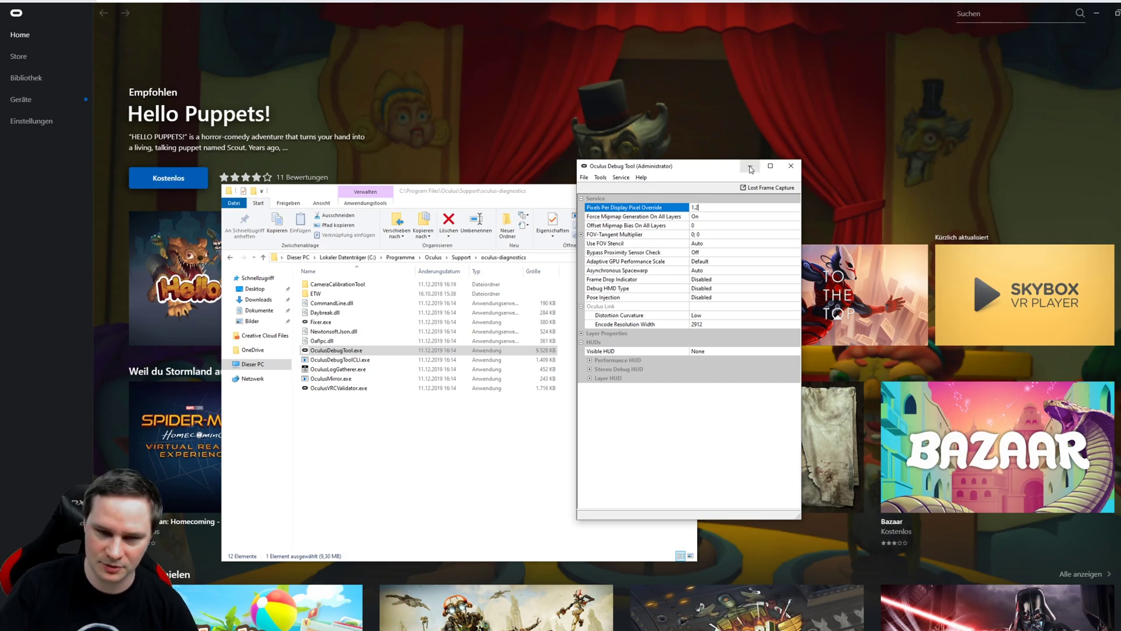
drag(511, 194, 496, 193)
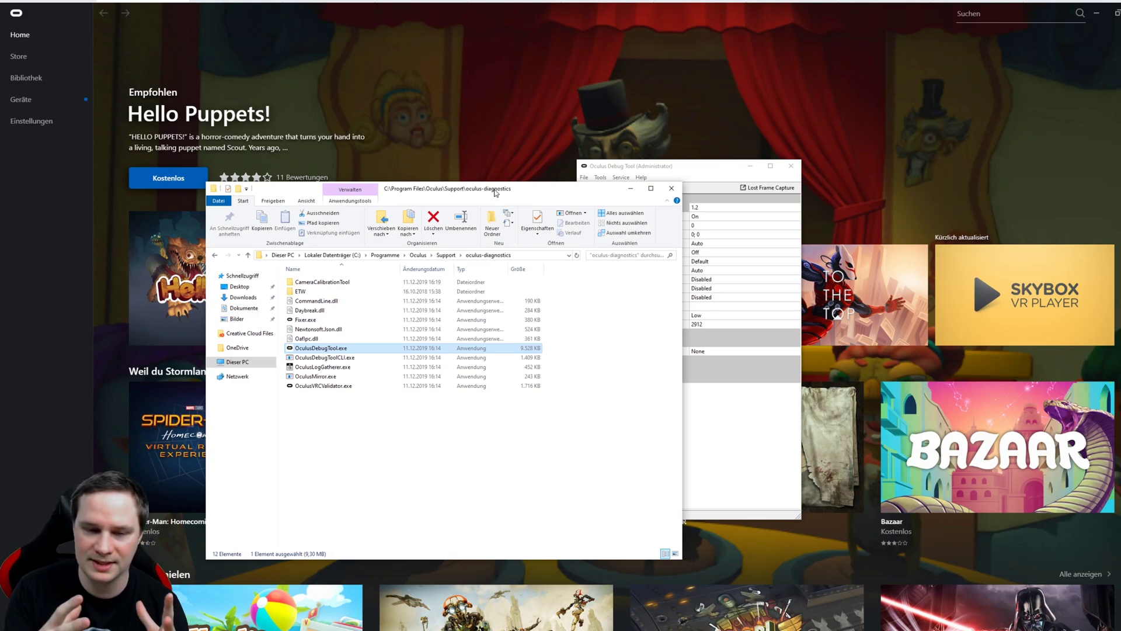
Verify Pixel Override 1.2, Distortion Curvature Low and Encode Width 2912, then minimize the Debug Tool.
click(631, 188)
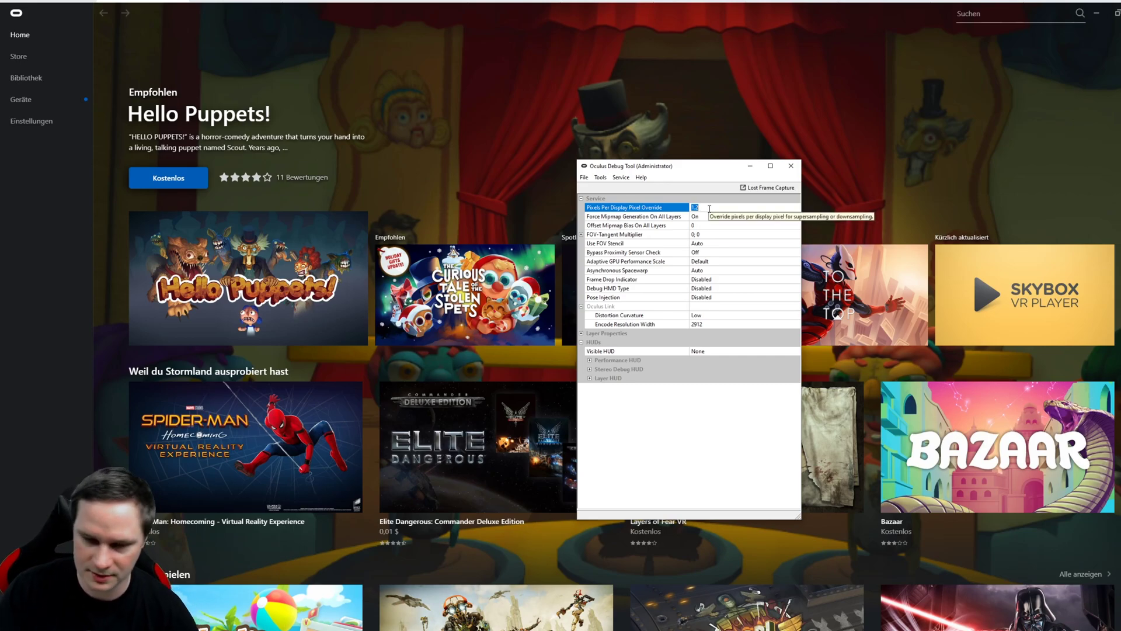
drag(691, 169, 642, 165)
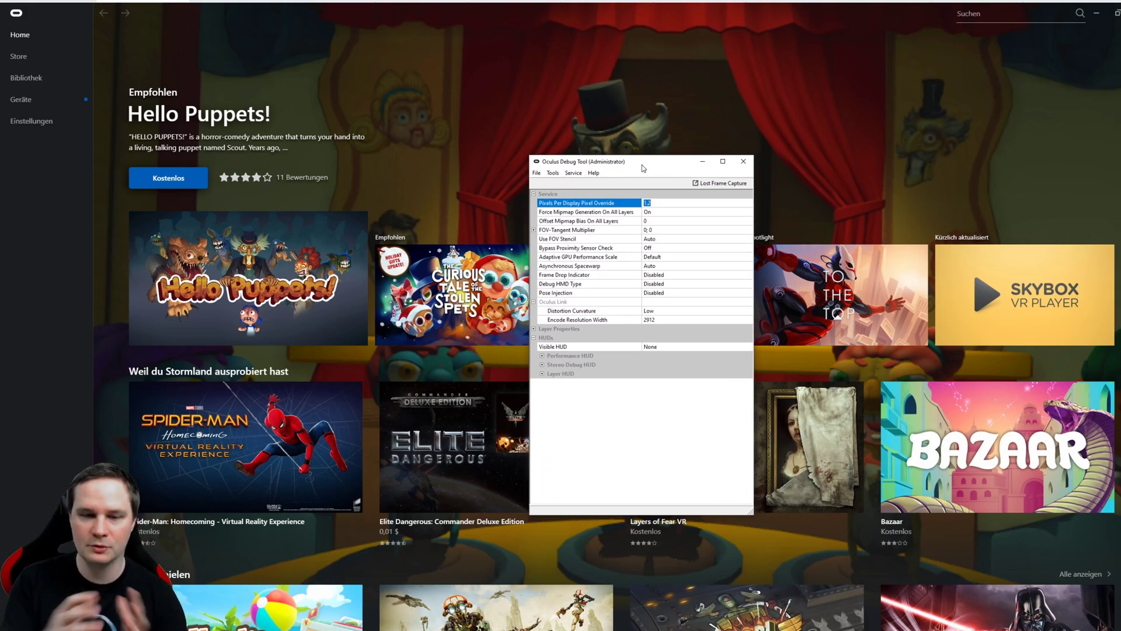
click(656, 205)
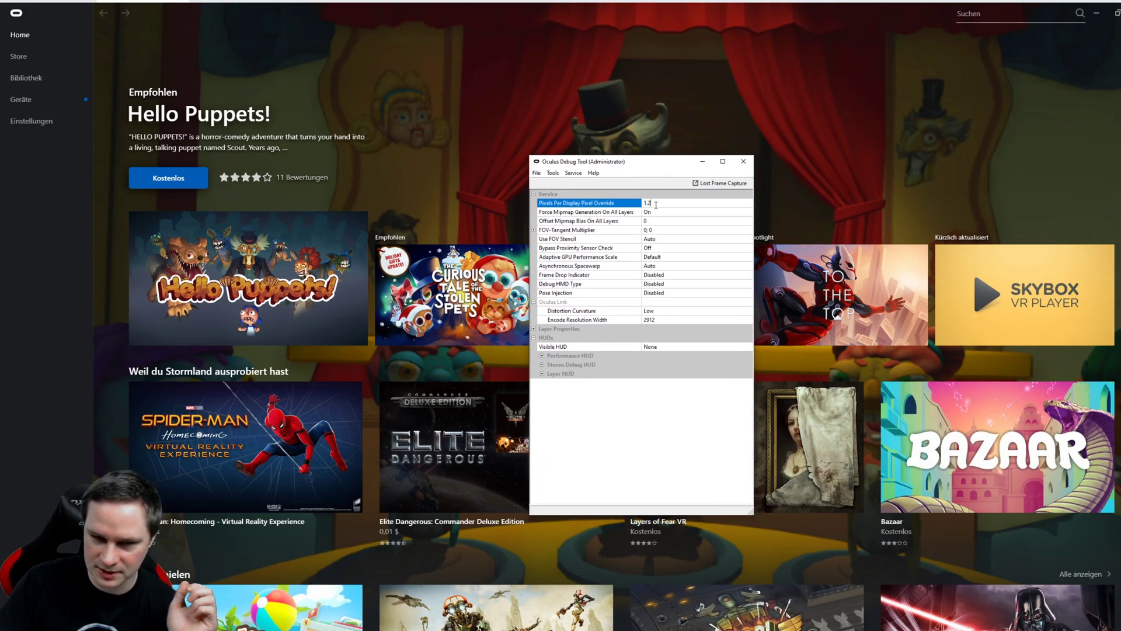
click(677, 312)
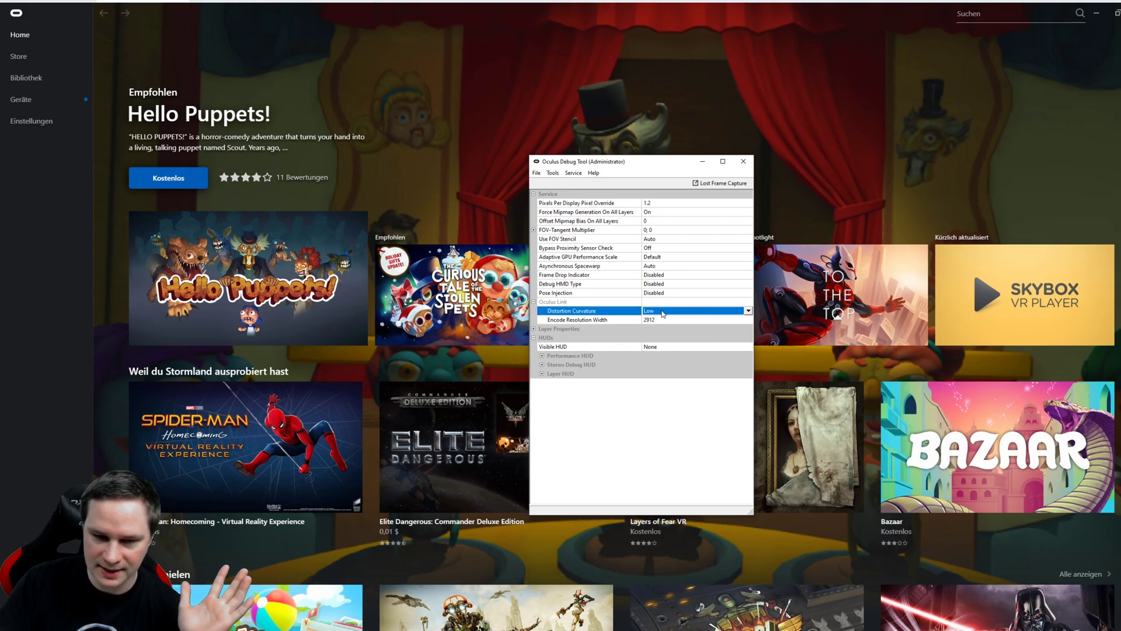
click(659, 319)
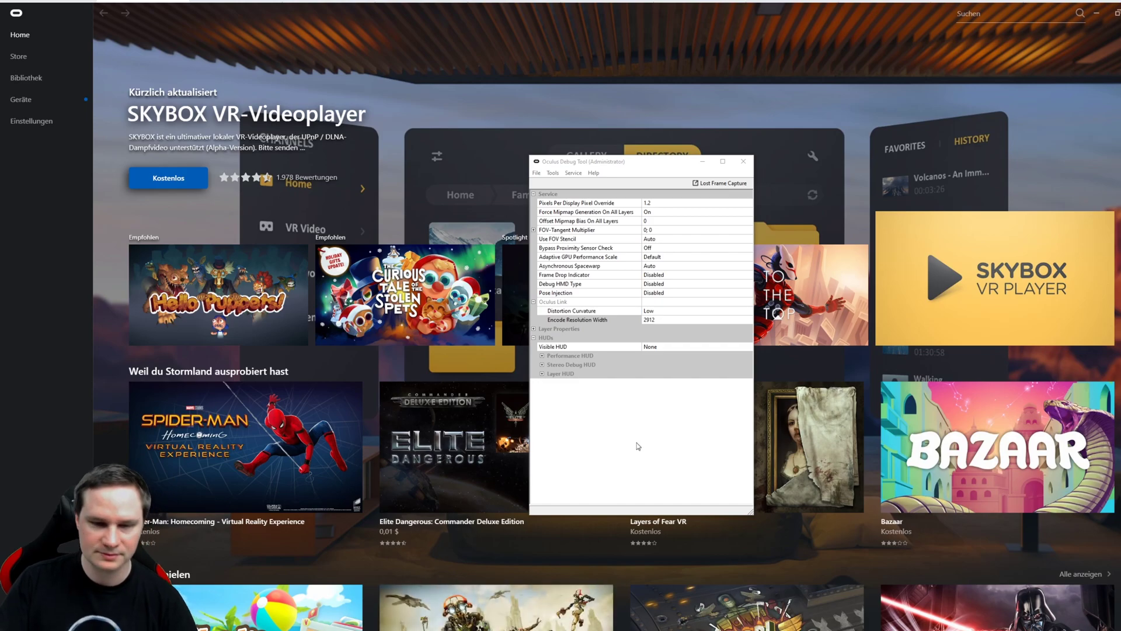
click(659, 320)
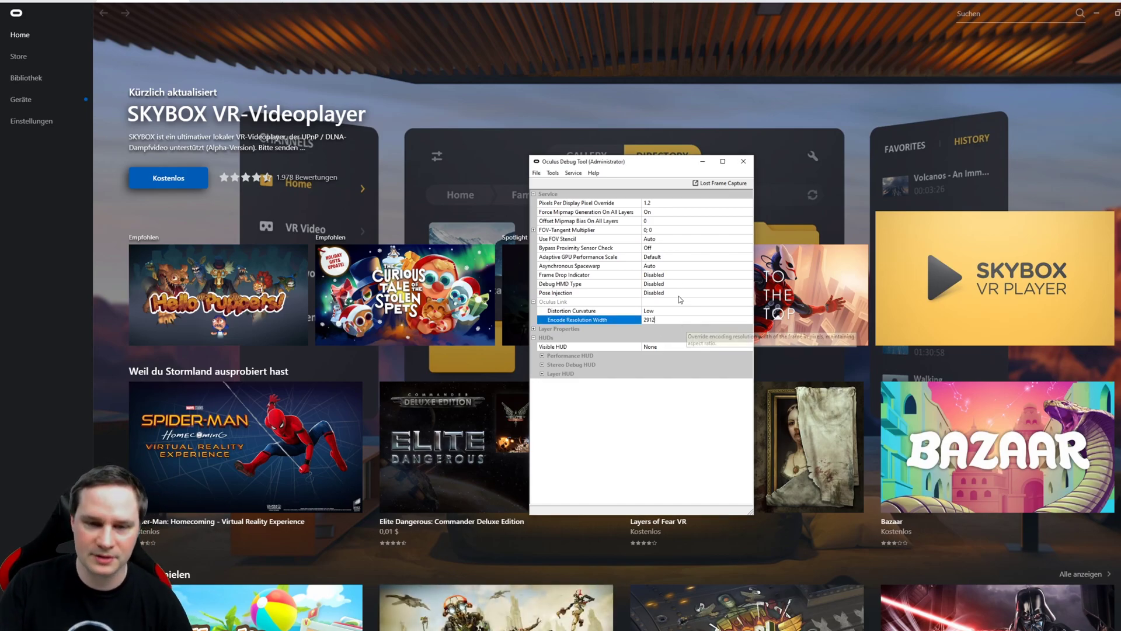
click(702, 161)
mouse_move(356, 252)
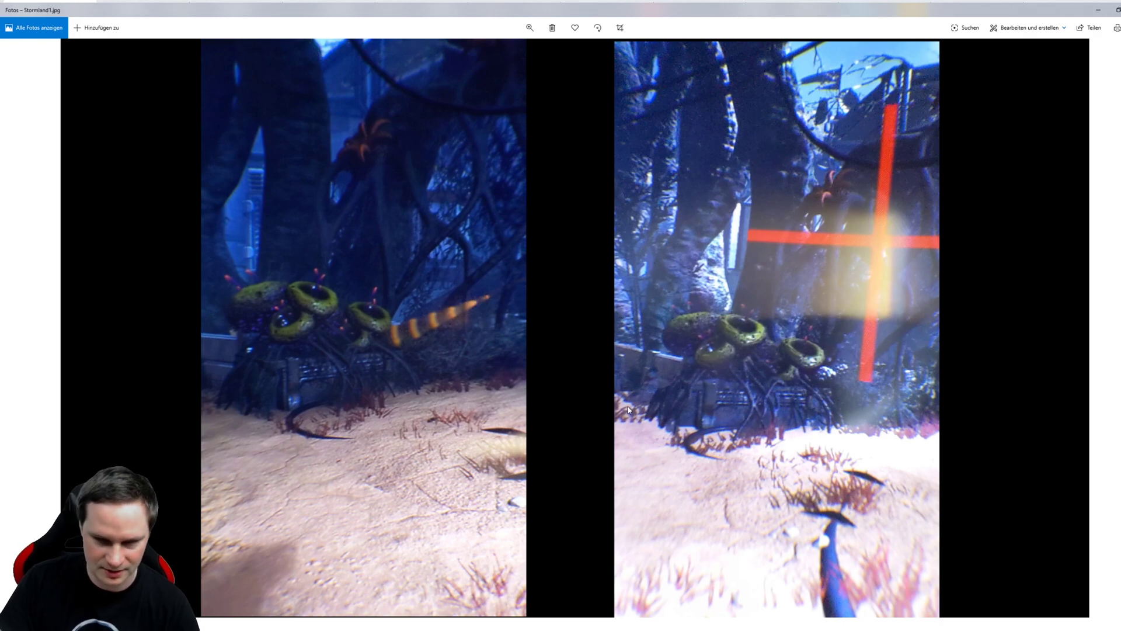
Step from Stormland1.jpg through Stormland2.jpg to Stormland3.jpg with the Right arrow key.
key(Right)
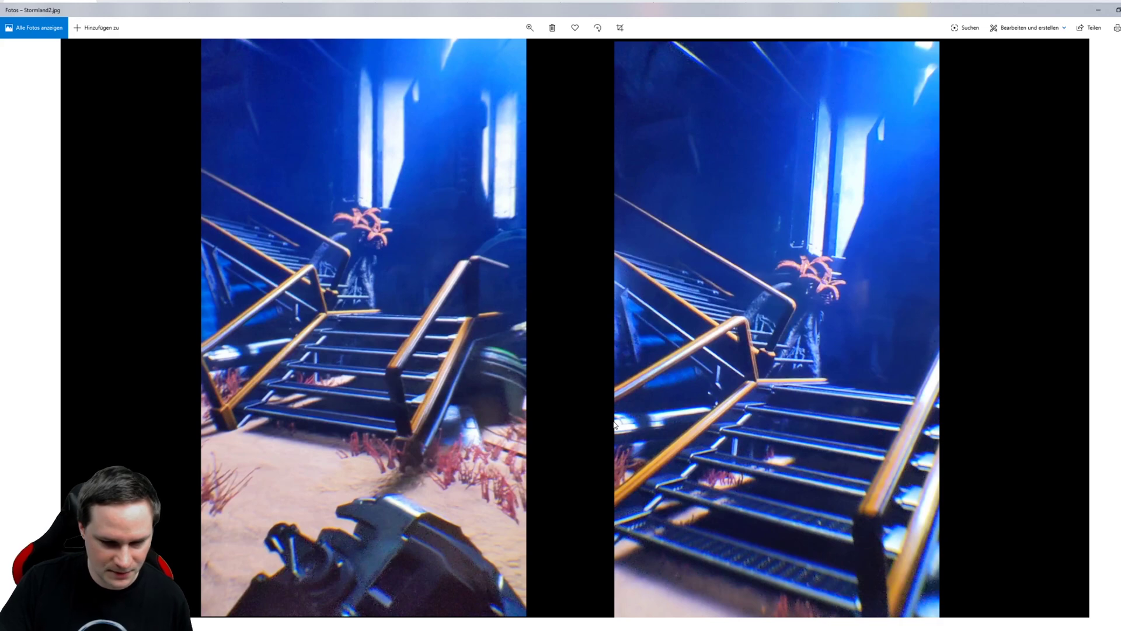
key(Right)
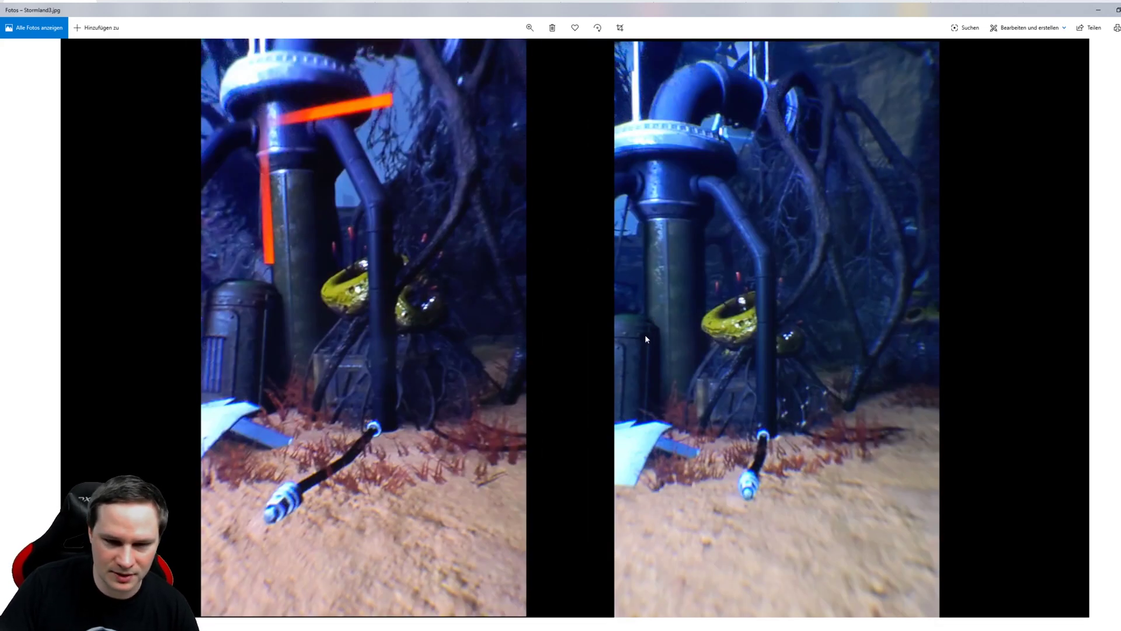